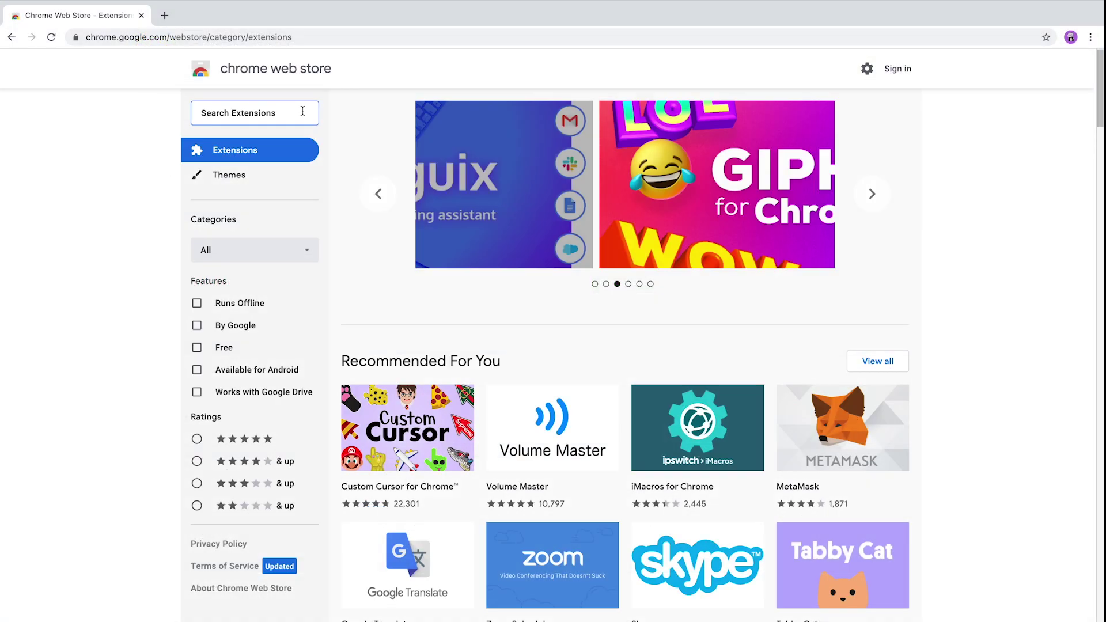
# Search the Chrome Web Store for 'Smartproxy'.
pyautogui.click(247, 113)
pyautogui.write('Smartproxy')
pyautogui.press('Return')
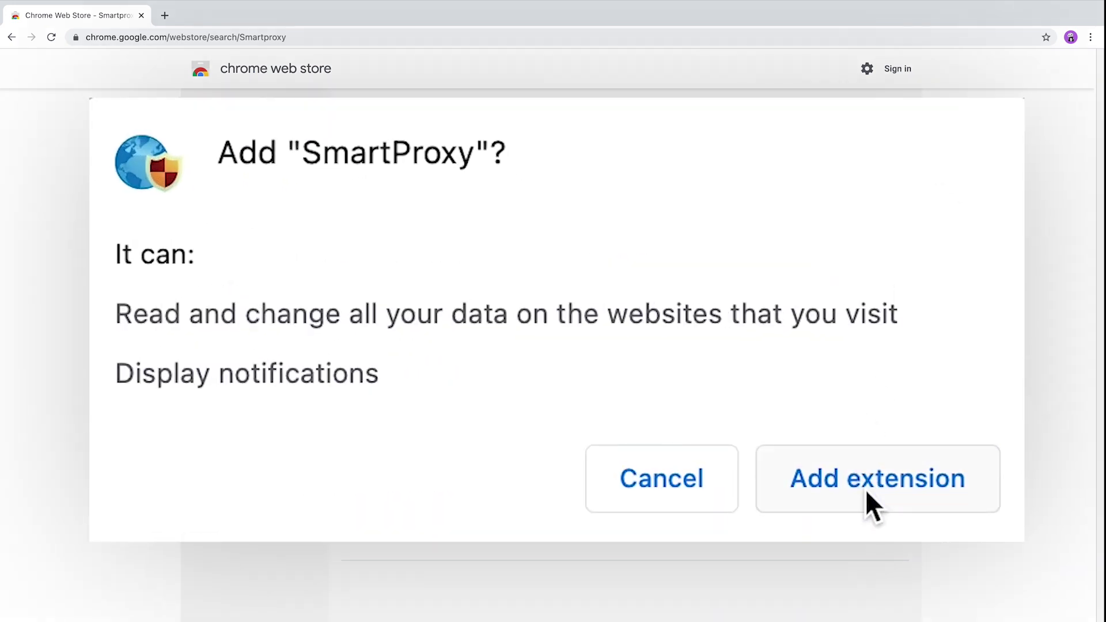
# Open the Smartproxy Extension listing and add the extension to Chrome.
pyautogui.click(865, 490)
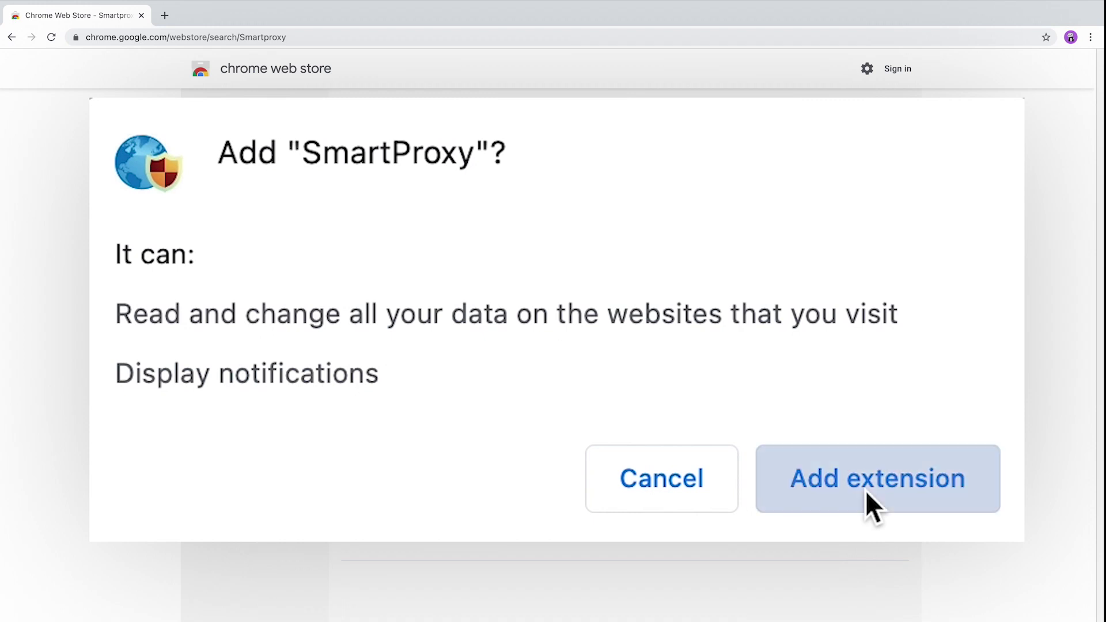
pyautogui.click(484, 341)
pyautogui.scroll(-12, 484, 345)
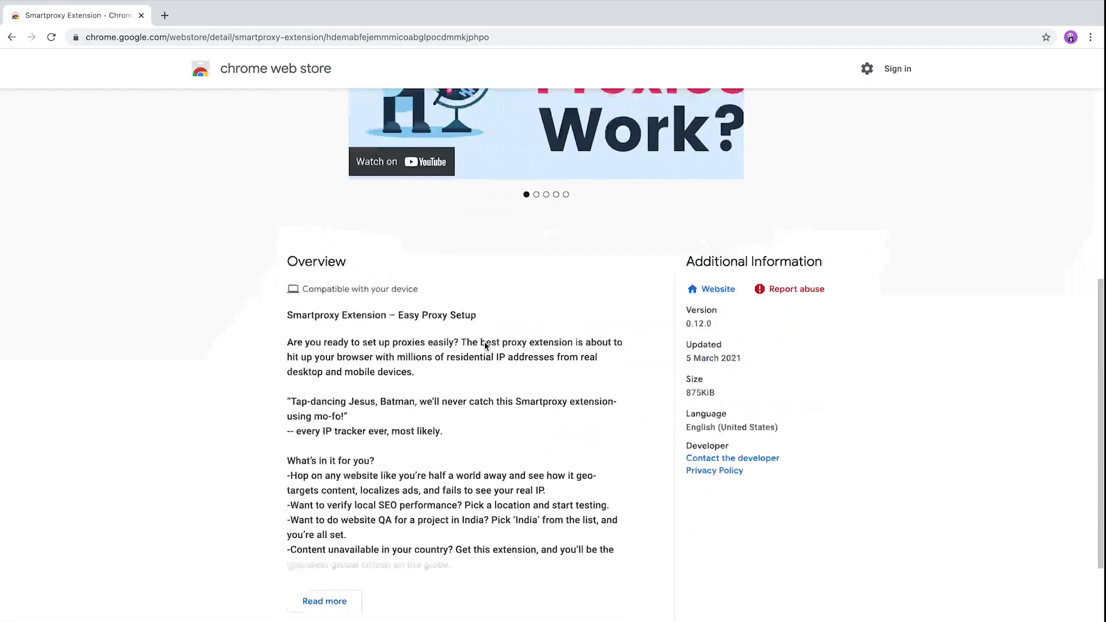
pyautogui.click(349, 396)
pyautogui.scroll(10, 349, 397)
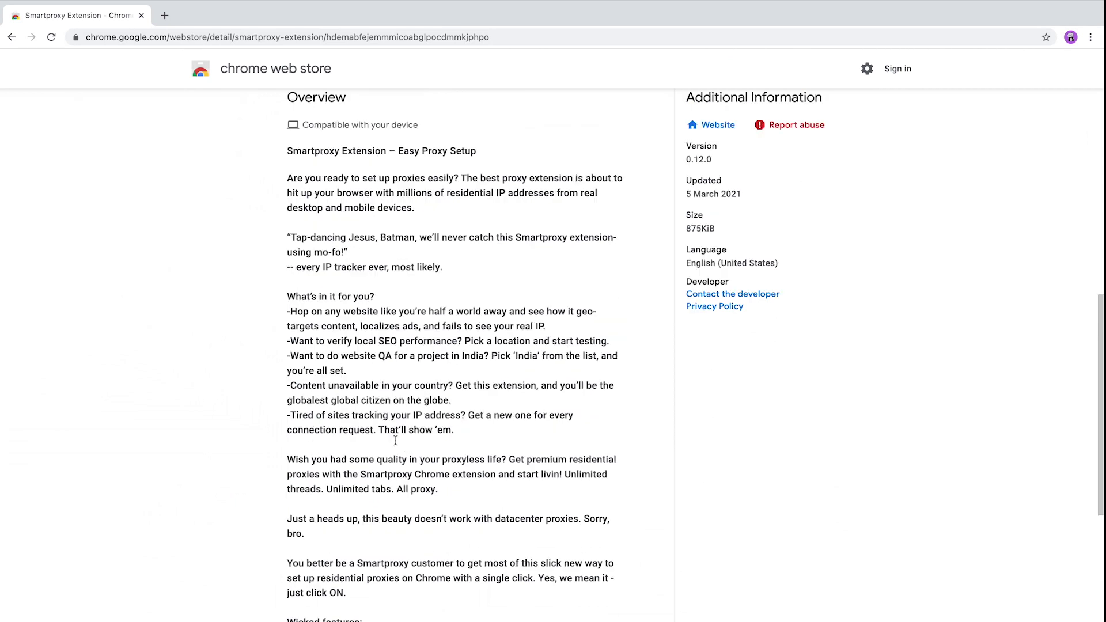
pyautogui.click(790, 160)
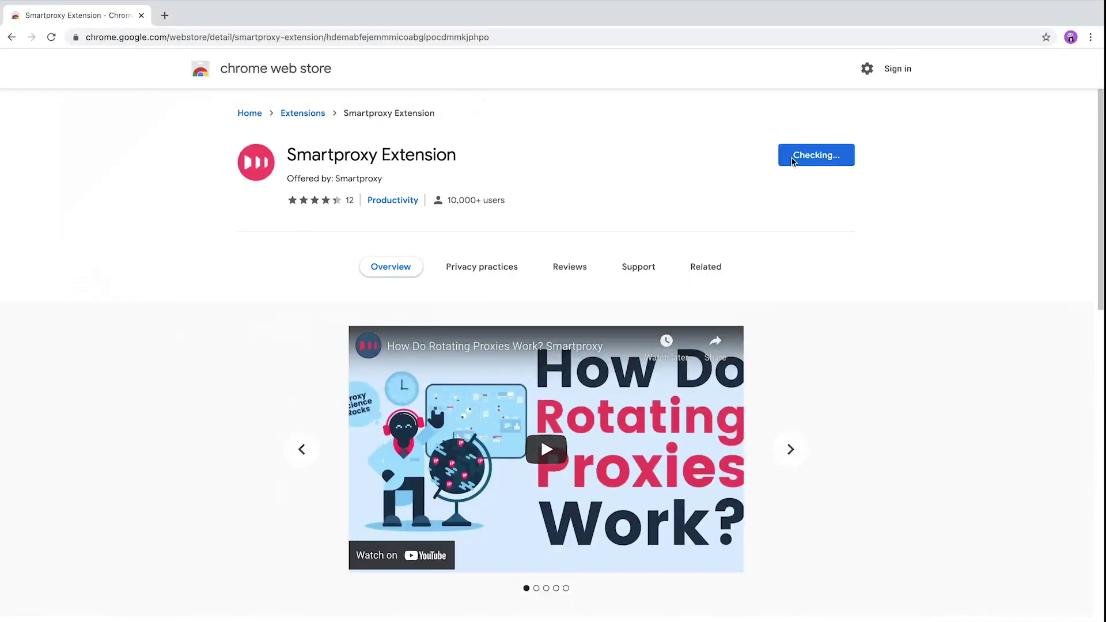
pyautogui.click(652, 385)
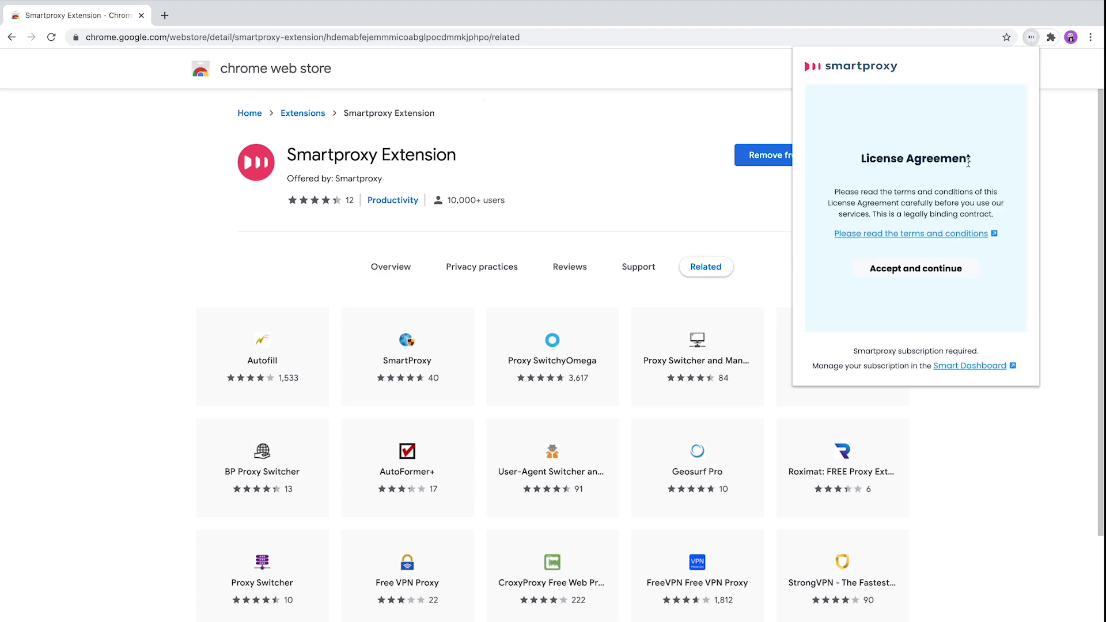
# Accept the license agreement, keep the Random location, and choose the Rotating proxy type.
pyautogui.click(937, 269)
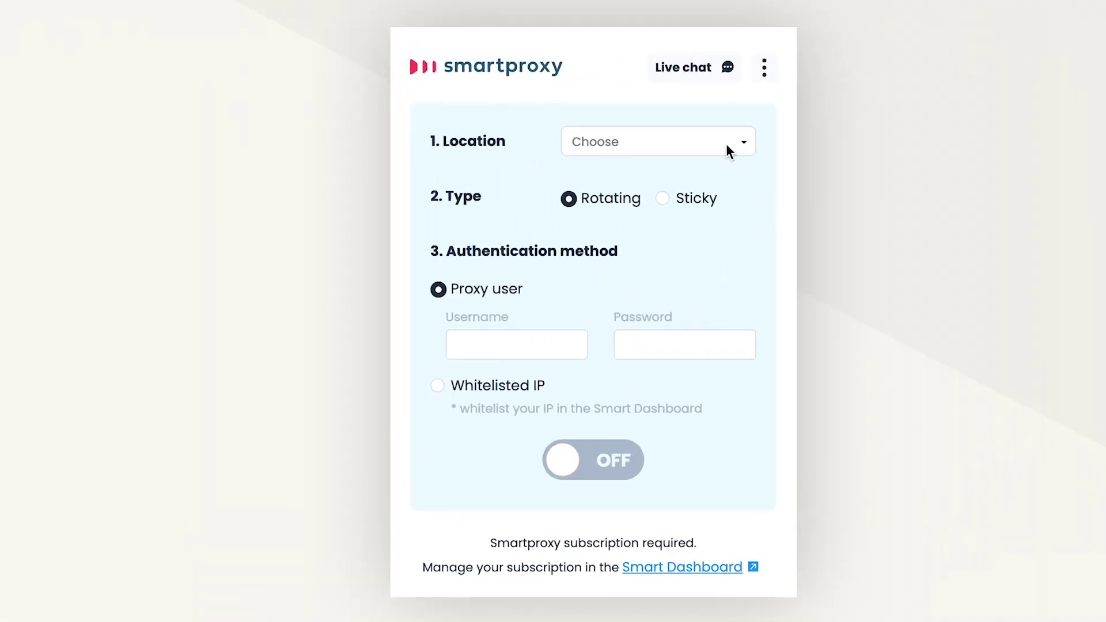
pyautogui.click(725, 148)
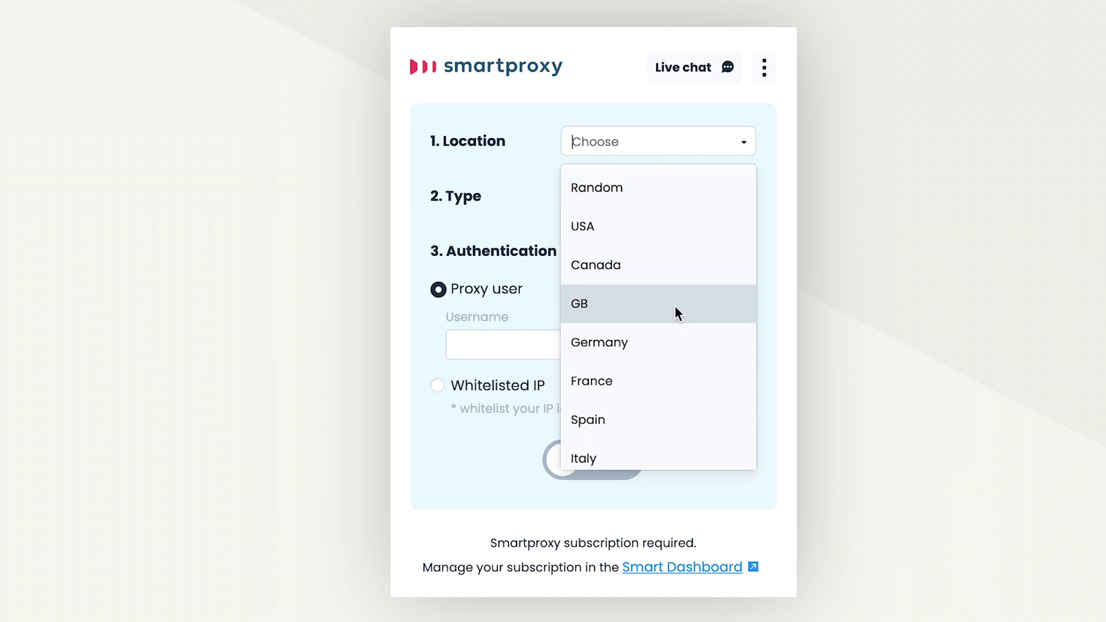
pyautogui.scroll(-15, 675, 311)
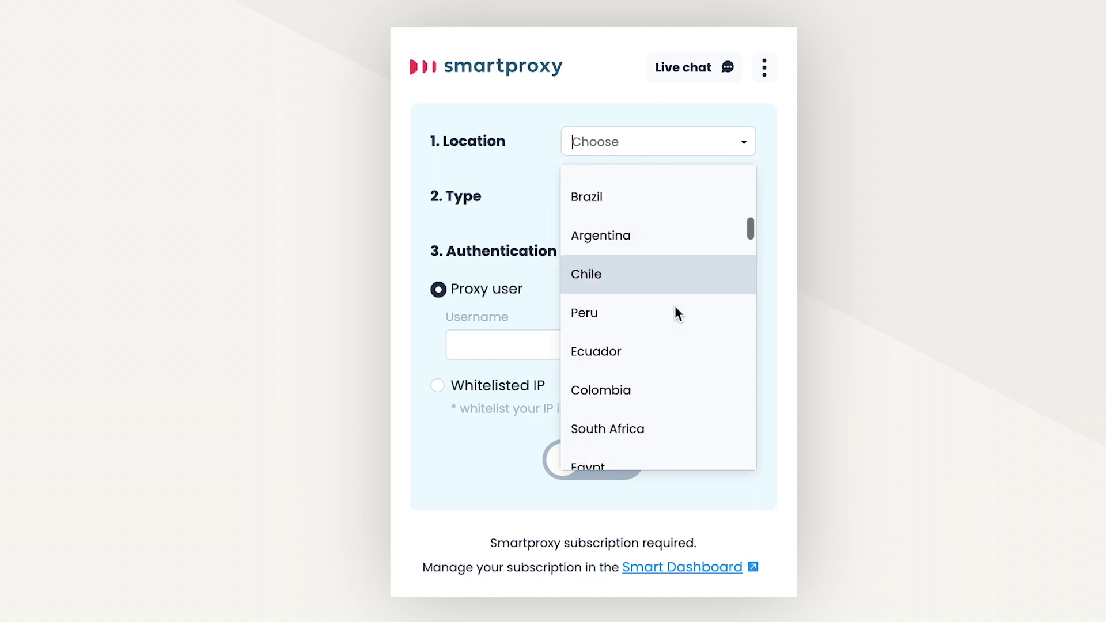
pyautogui.scroll(-20, 675, 305)
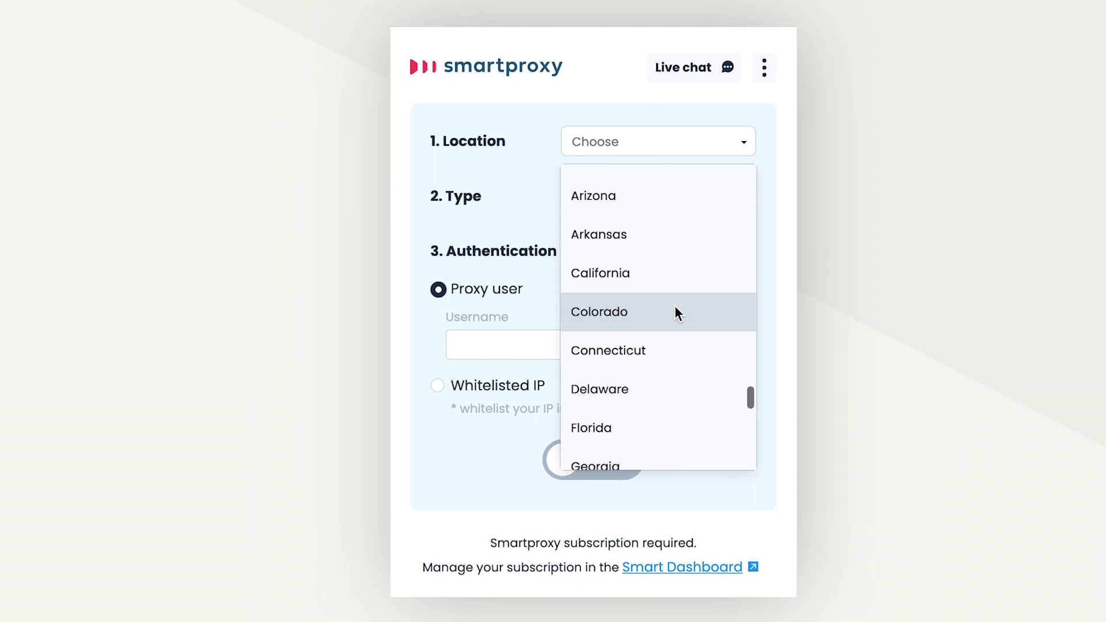
pyautogui.scroll(-3, 652, 423)
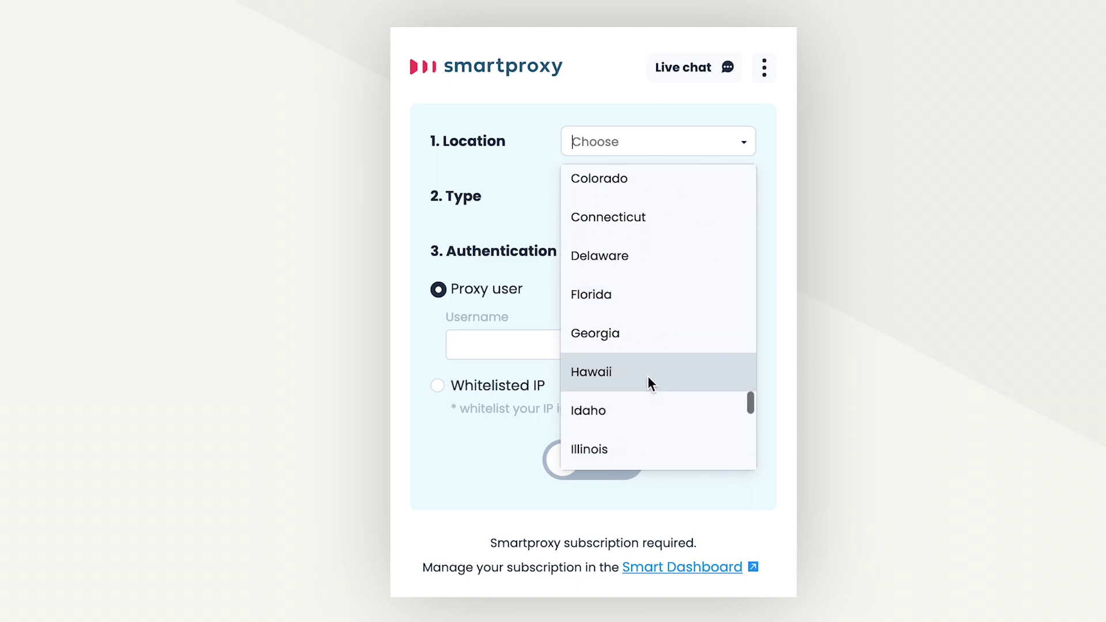
pyautogui.press('Escape')
pyautogui.click(570, 199)
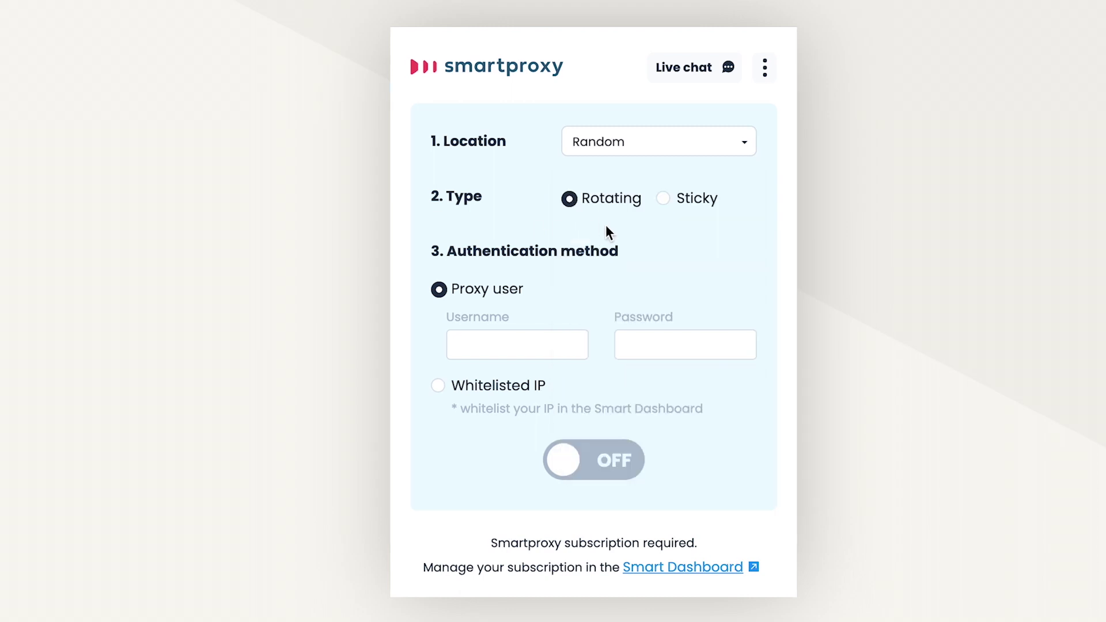
# Choose the Sticky proxy type and the Whitelisted IP authentication method.
pyautogui.click(663, 200)
pyautogui.click(570, 200)
pyautogui.click(663, 199)
pyautogui.click(439, 390)
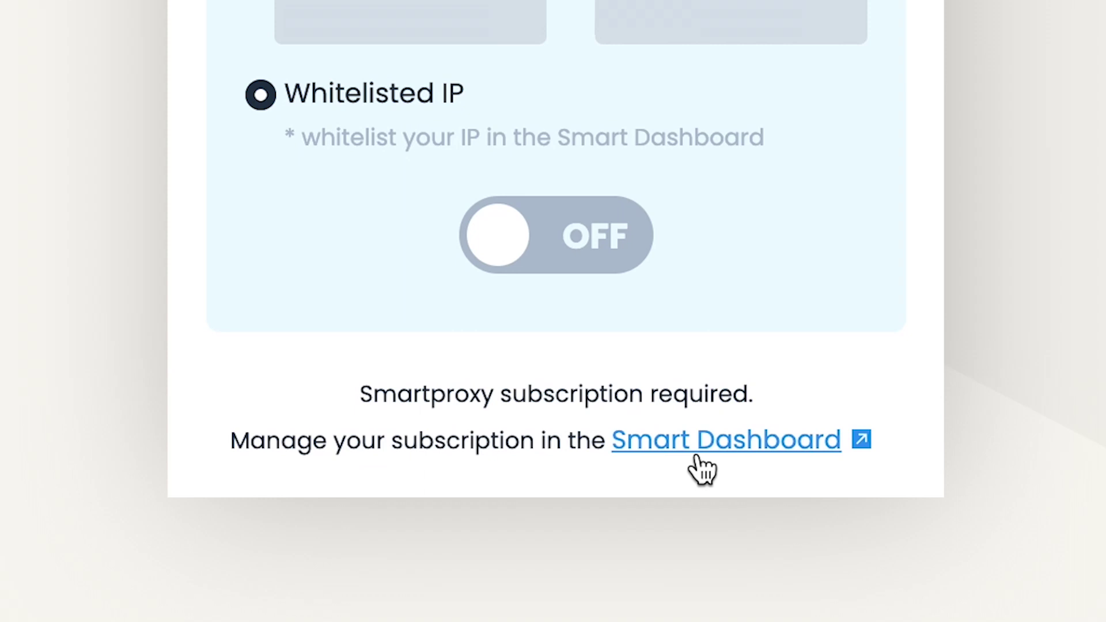
# Go to the Smart Dashboard's Authentication method page and focus the Add manually IP field.
pyautogui.click(703, 470)
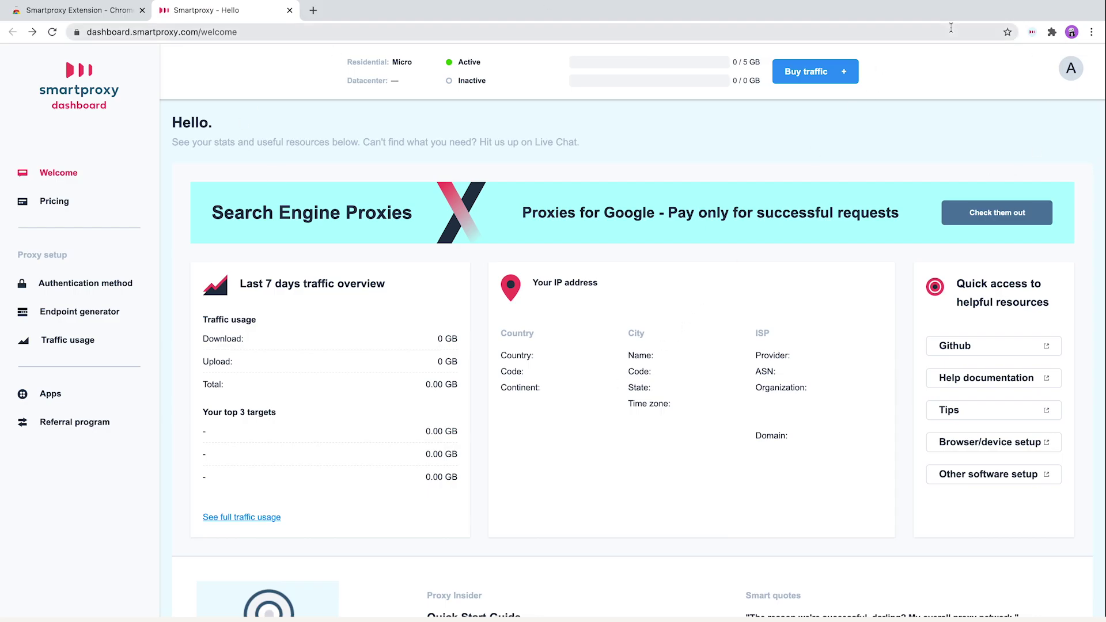
pyautogui.click(810, 79)
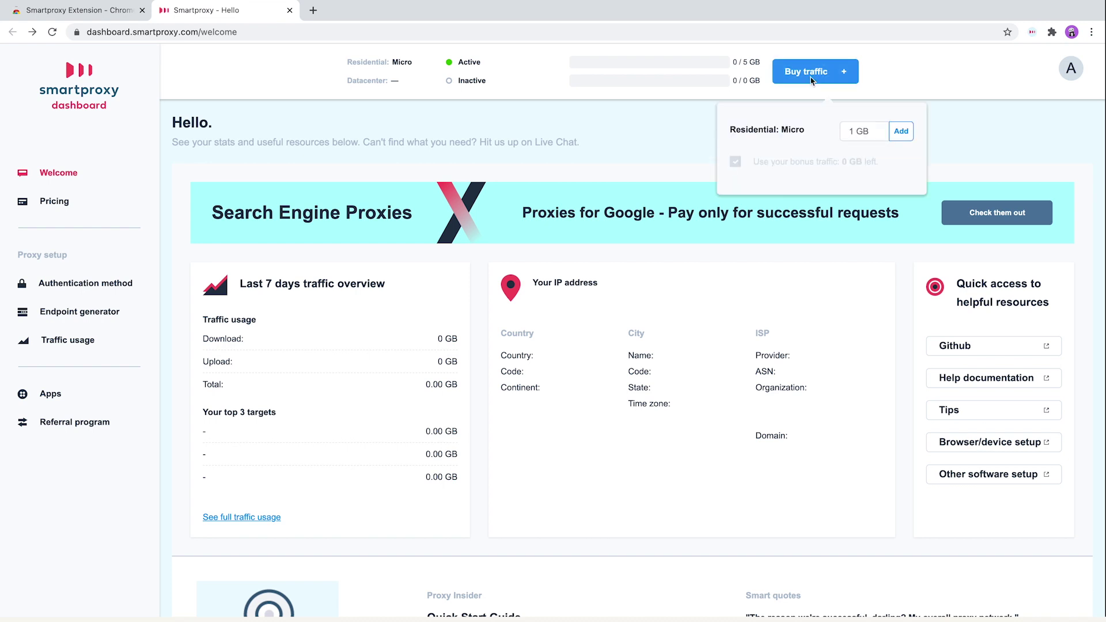
pyautogui.click(92, 292)
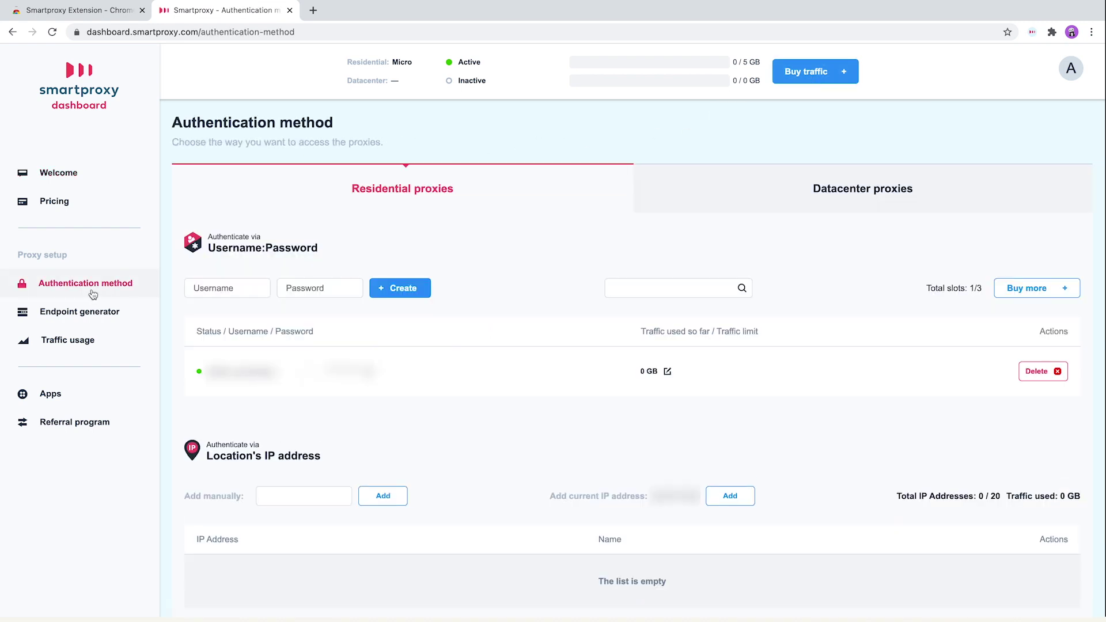
pyautogui.click(277, 497)
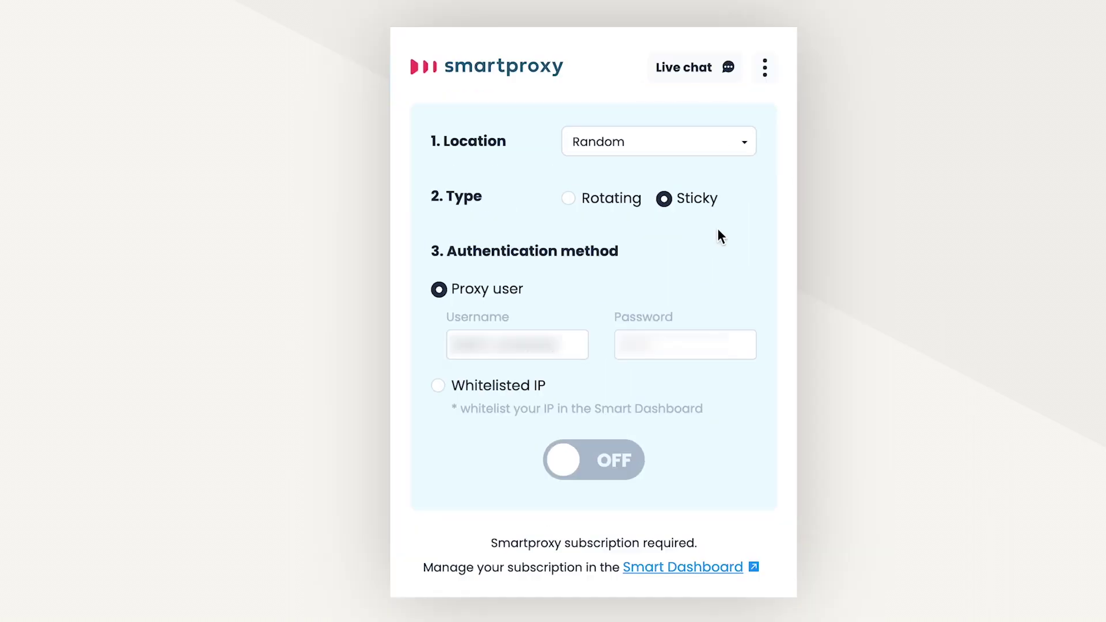
# Connect the sticky proxy, request a new IP with Change IP, then disconnect.
pyautogui.click(576, 464)
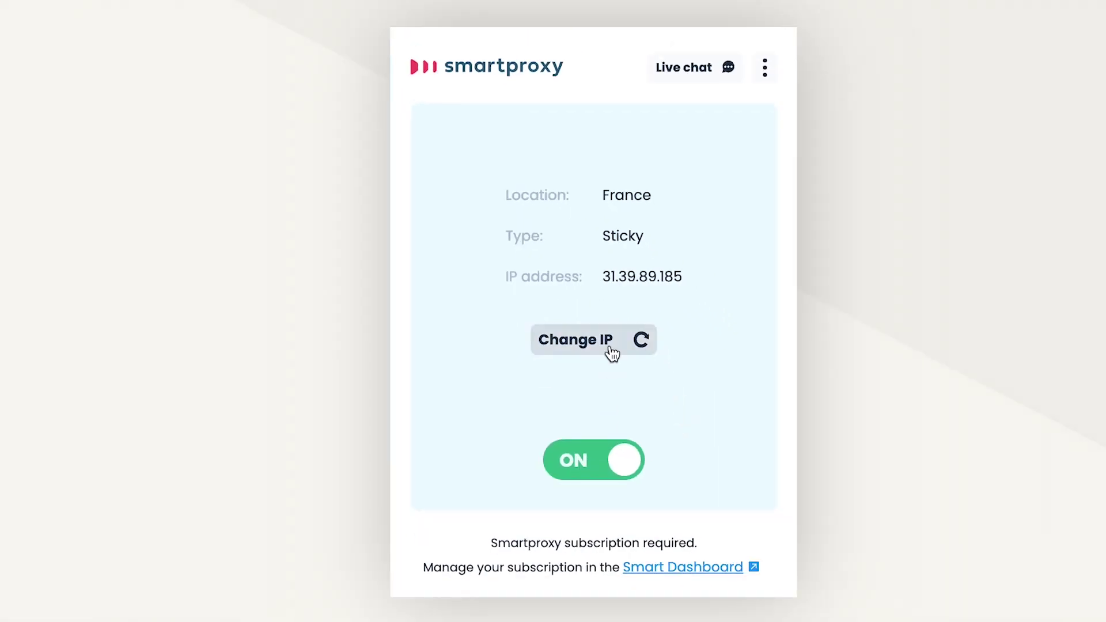
pyautogui.click(604, 522)
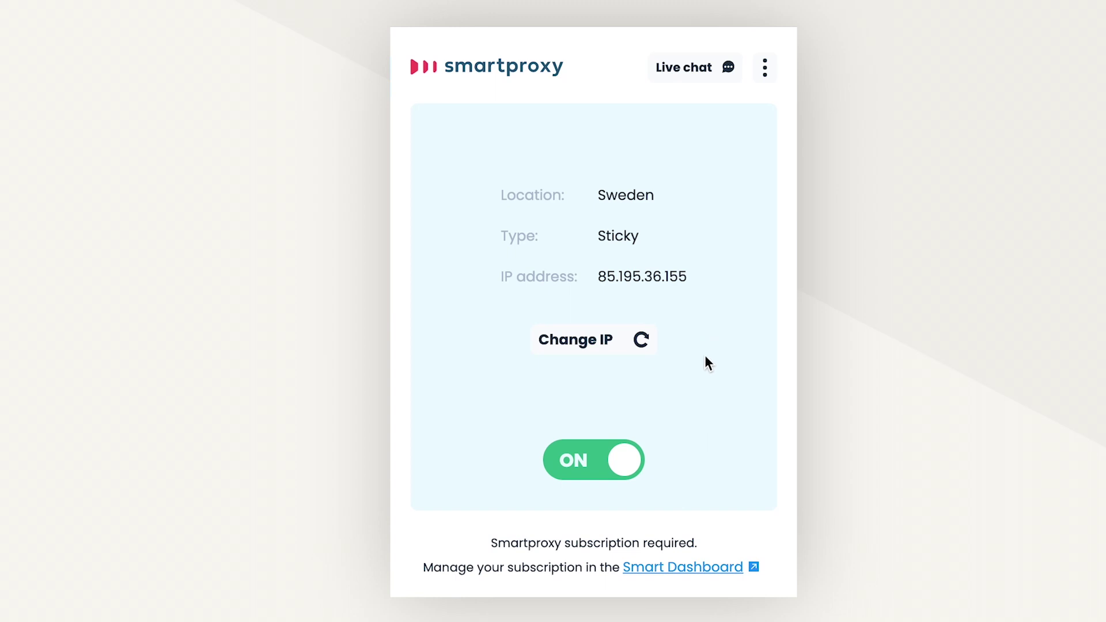
pyautogui.click(587, 464)
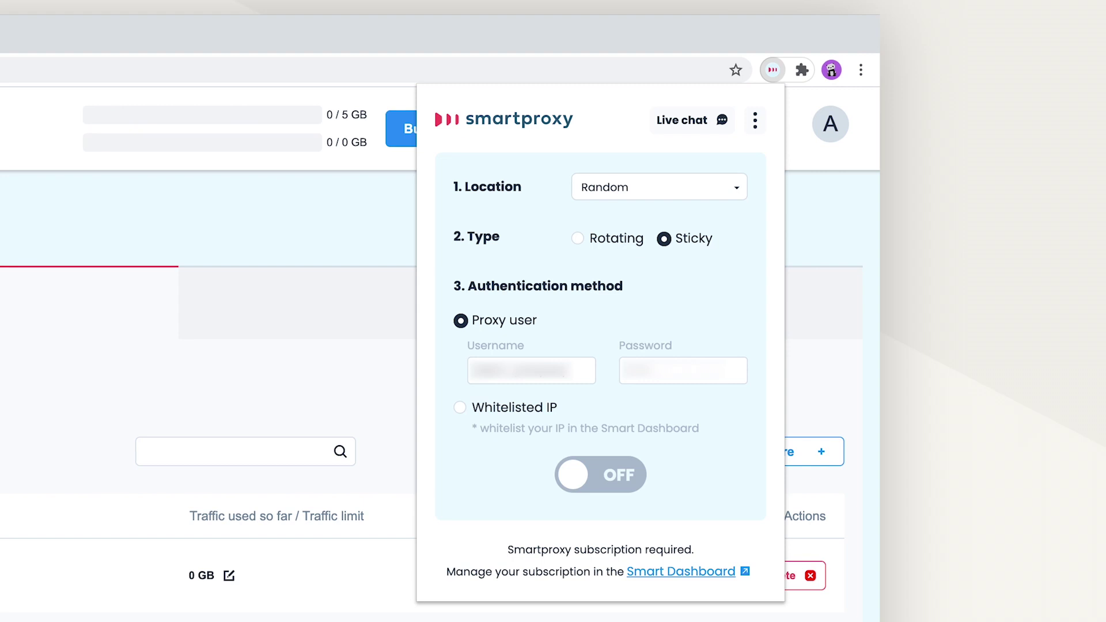
# Reconnect the sticky proxy and search 'What's my ip' to verify the Italian address.
pyautogui.press('Escape')
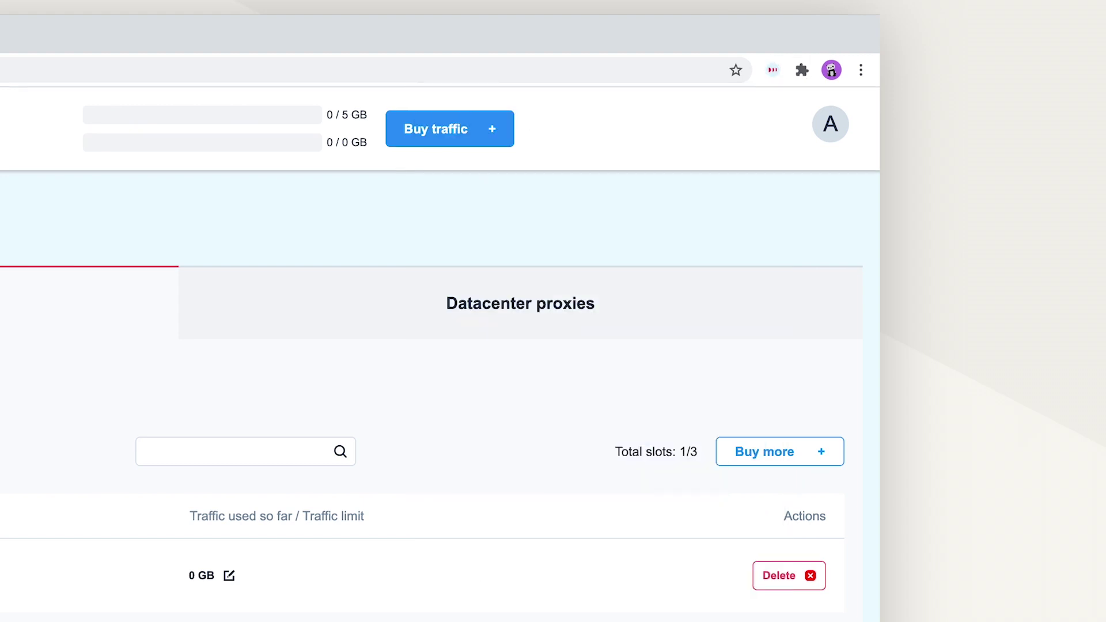
pyautogui.click(771, 70)
pyautogui.click(606, 470)
pyautogui.press('Escape')
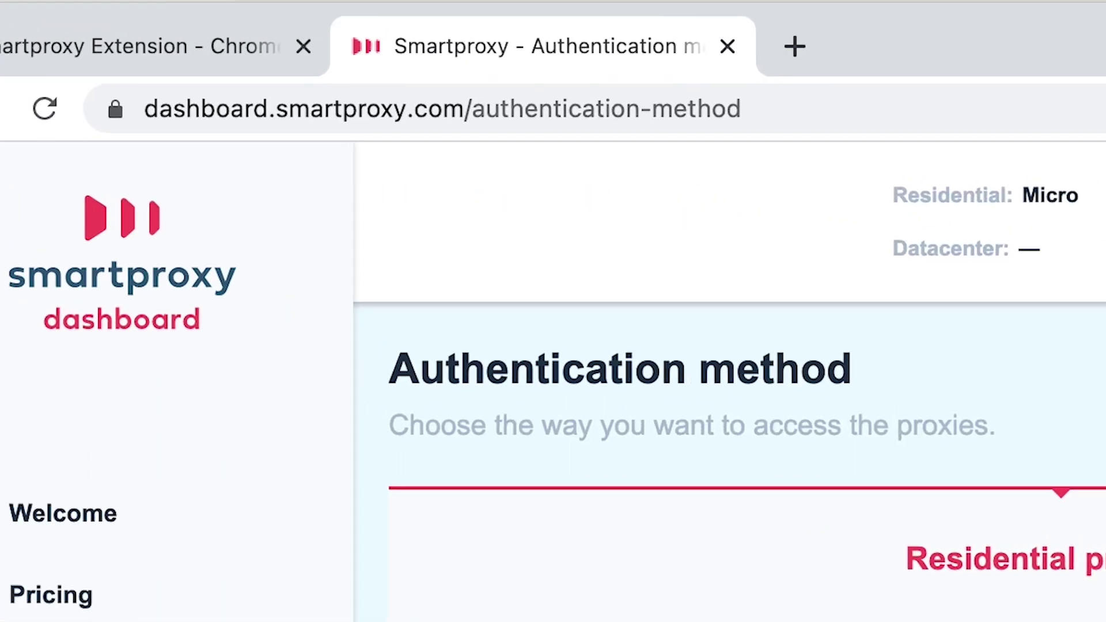
pyautogui.click(432, 109)
pyautogui.write("What's my ip")
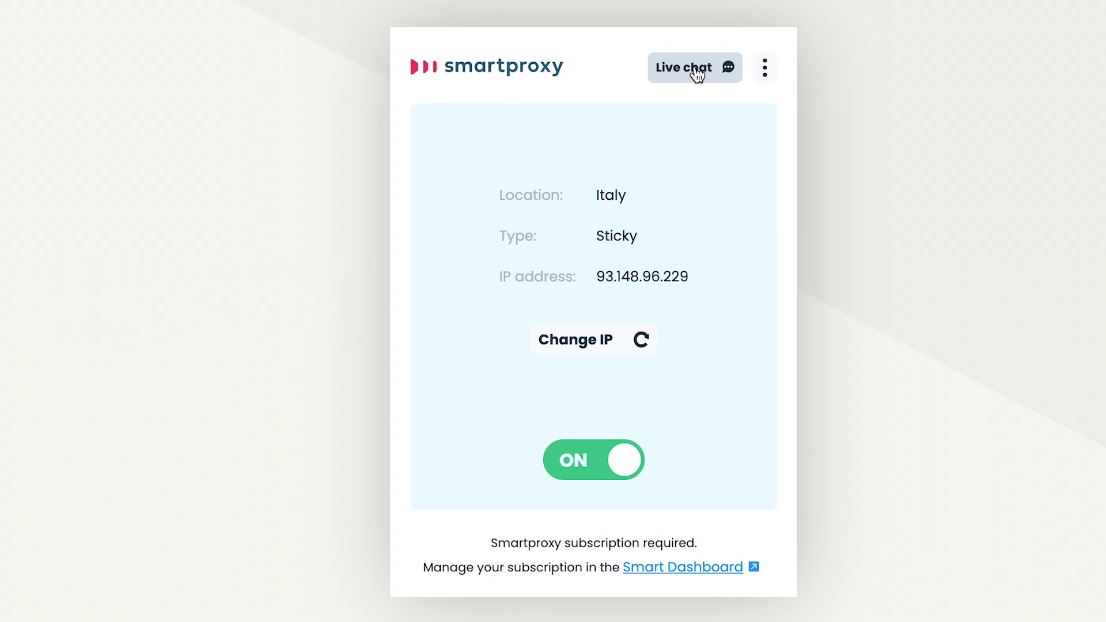
# In the extension's settings, pick Dark under Choose your side.
pyautogui.click(760, 69)
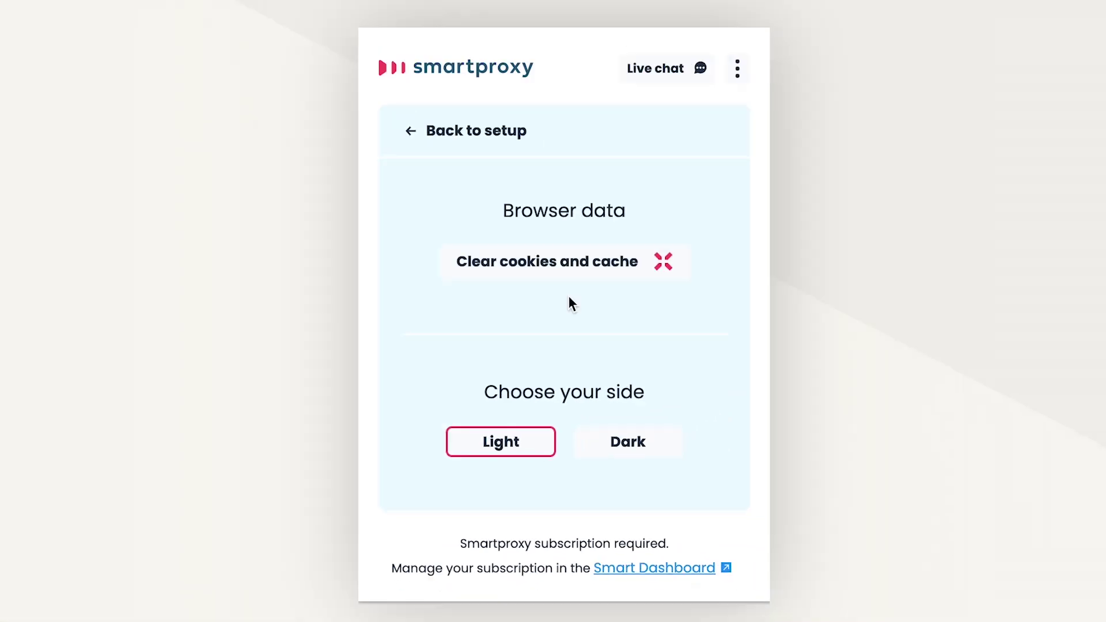
pyautogui.click(377, 412)
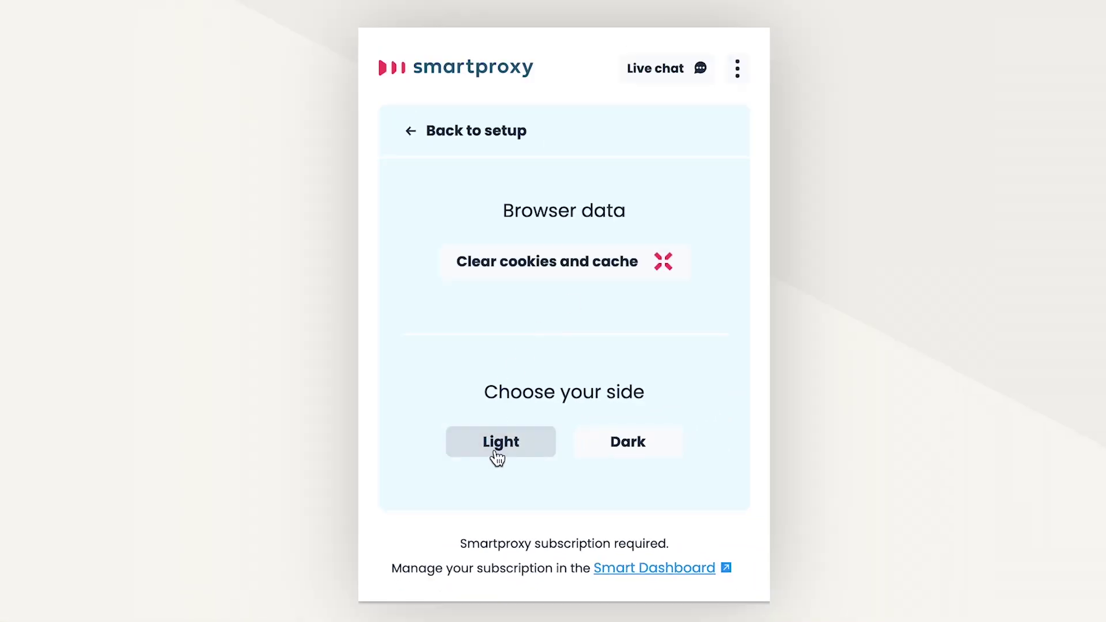
pyautogui.click(619, 446)
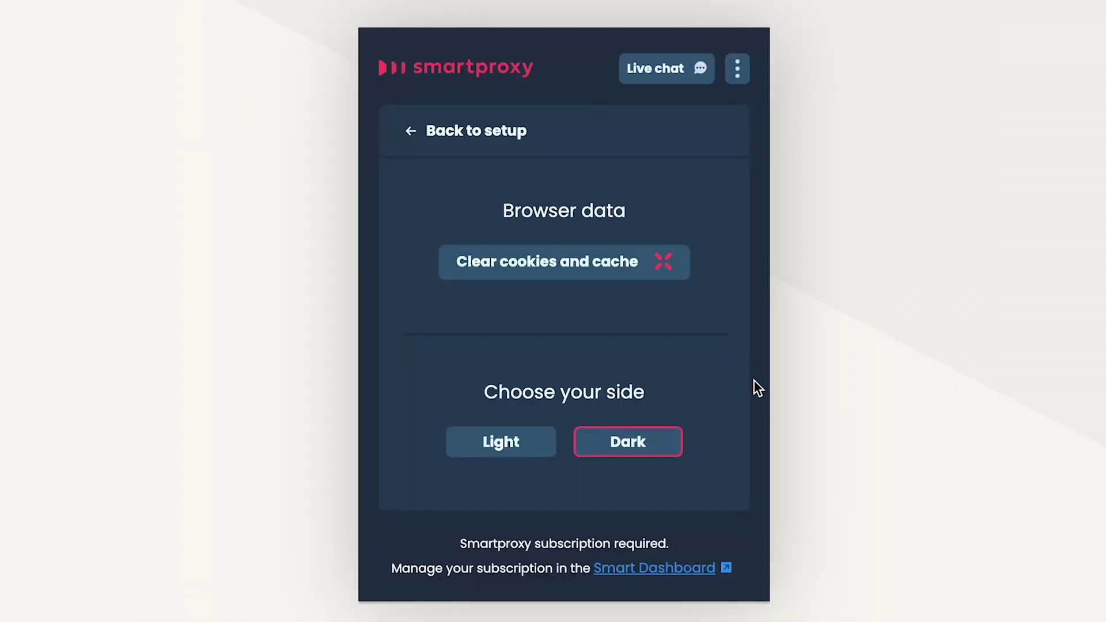